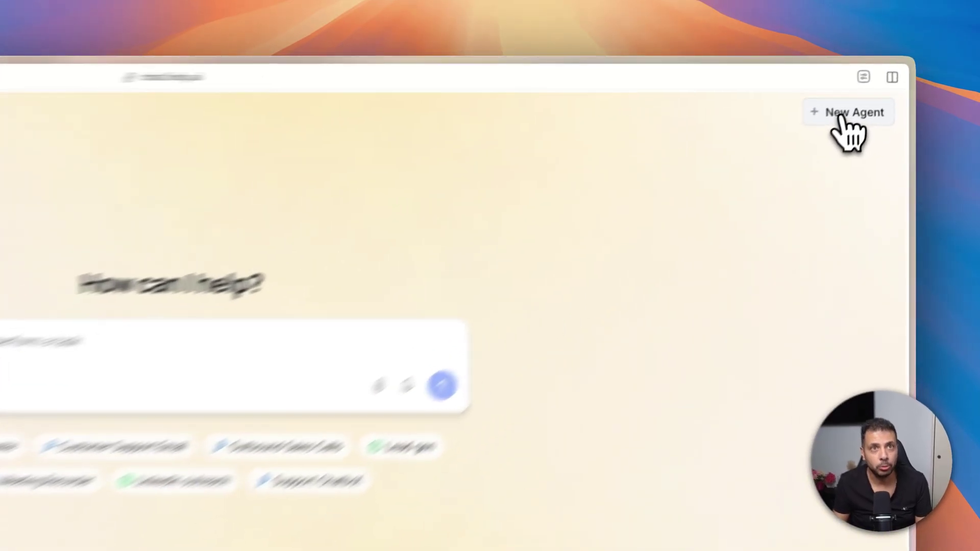
- Back out of a first new-agent attempt, then create a new agent from scratch
left_click(841, 119)
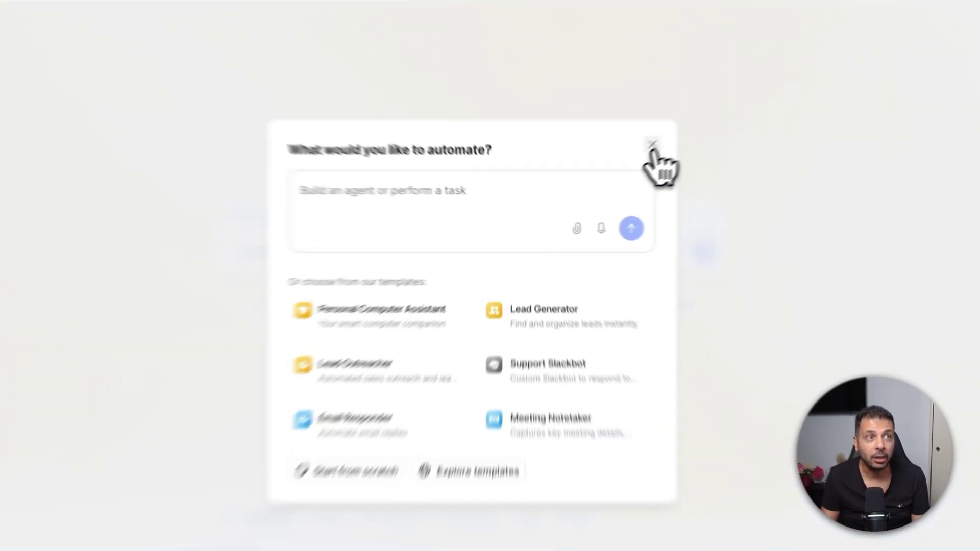
left_click(610, 172)
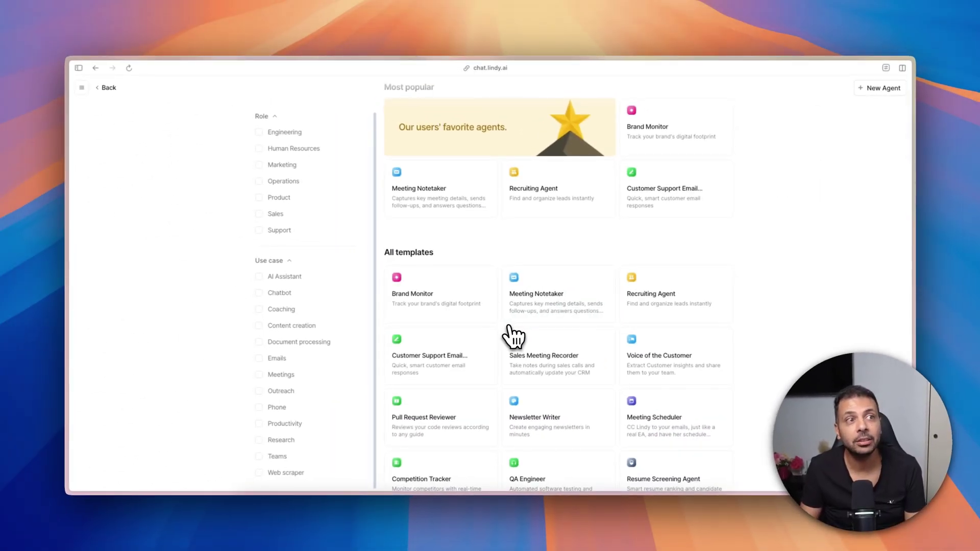
scroll(510, 335, "down", 3)
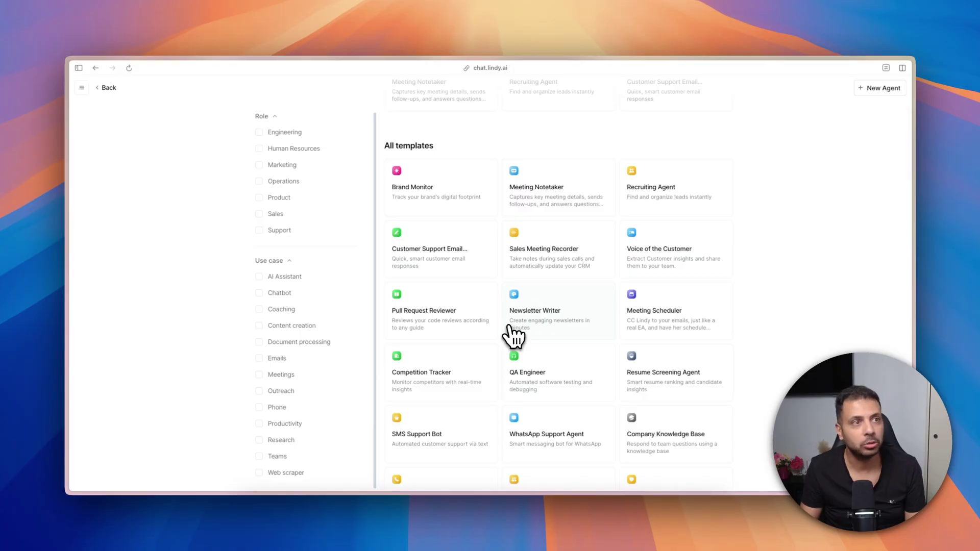
left_click(107, 88)
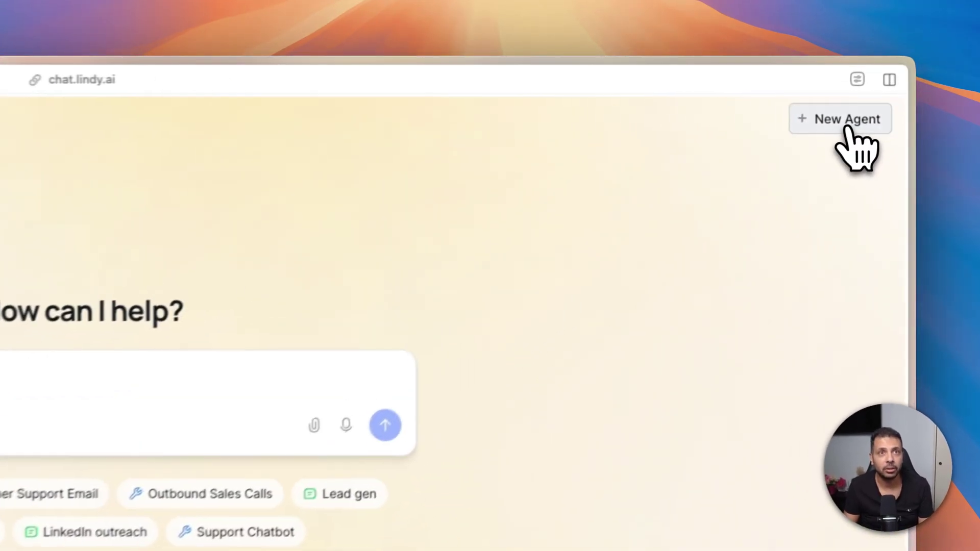
left_click(878, 89)
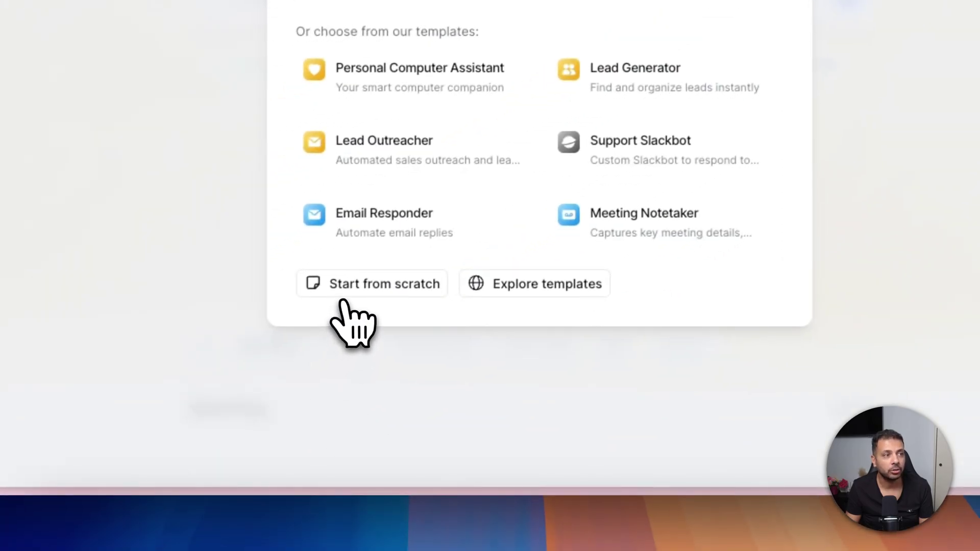
left_click(350, 294)
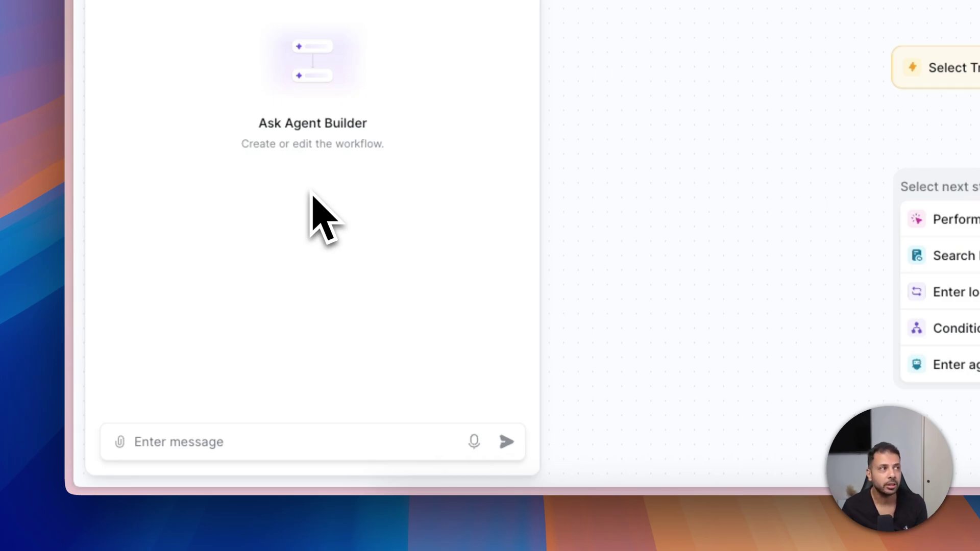
- Send the Agent Builder a pasted description of the urgent-email draft-reply agent
left_click(236, 449)
type("Create an agent that monitors my emails, identifies which ones are actually urgent and not just marketing spam, and drafts intelligent contextual replies for the truly urgent ones.")
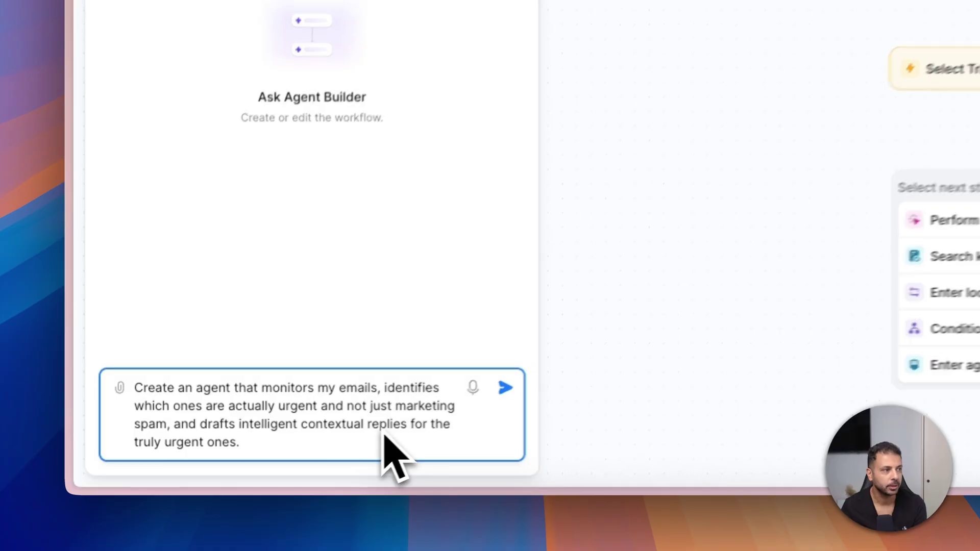
key("Return")
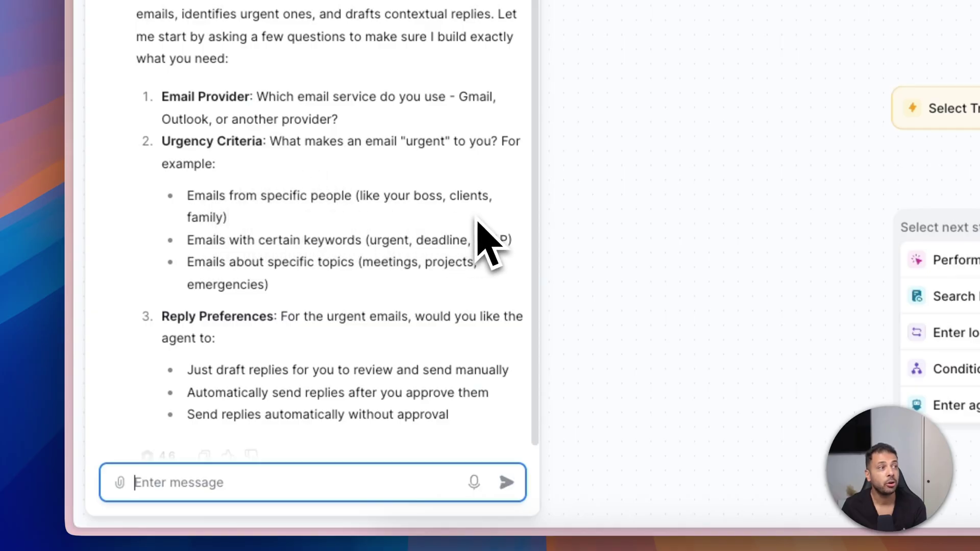
scroll(294, 403, "down", 1)
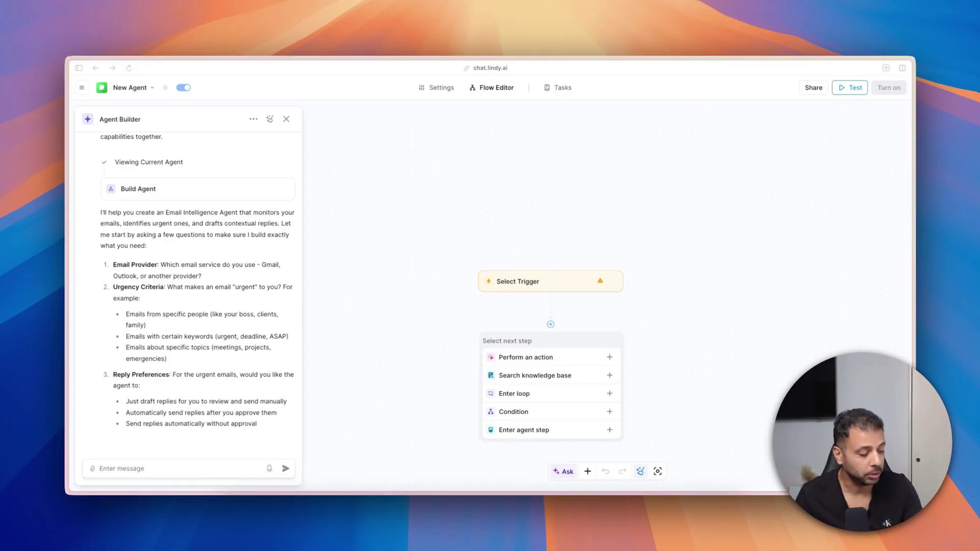
- Answer the builder: Gmail, AI judges urgency from context, and only save drafts
left_click(203, 468)
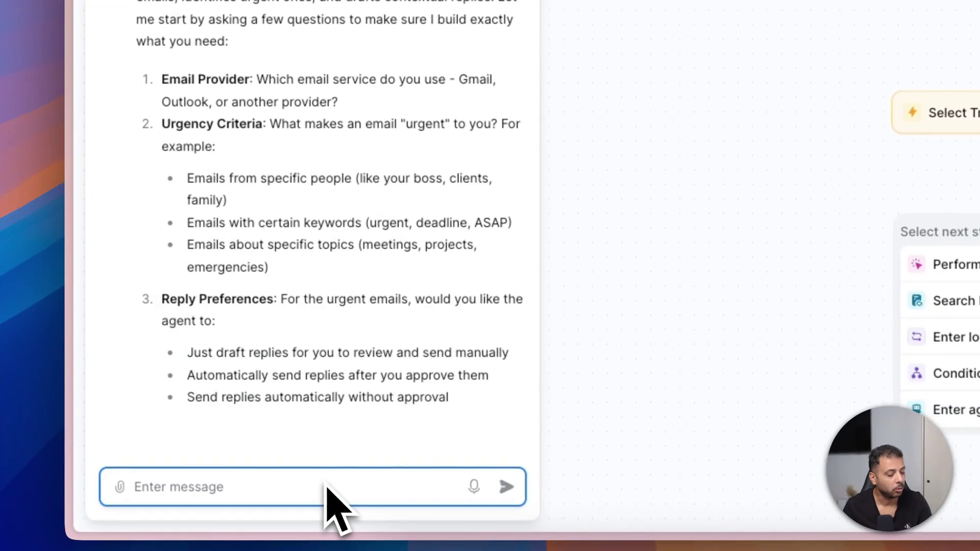
type("I'm using Gmail. I want the AI to determine the urgency of the email by the context and just create a draft and save it. Don't do anything like sending or asking me for confirmation.")
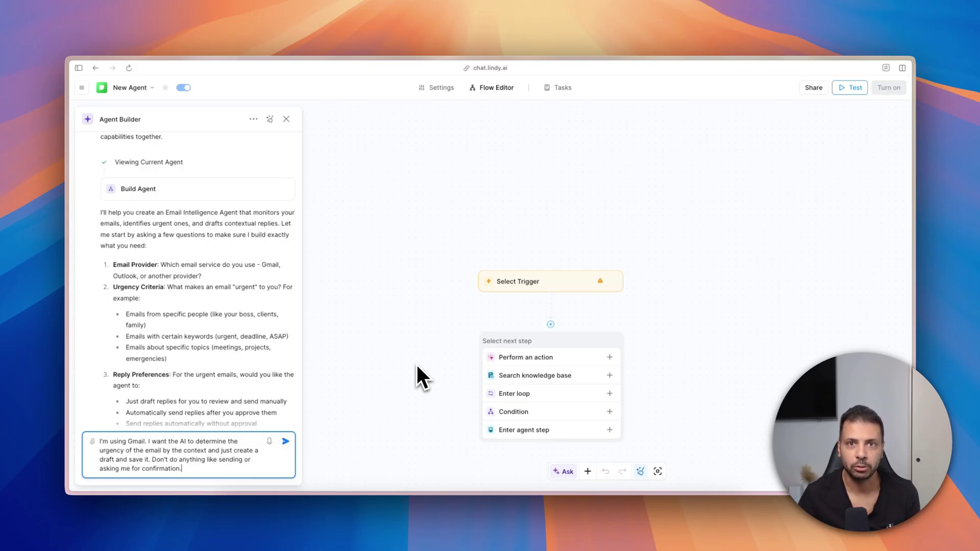
key("Return")
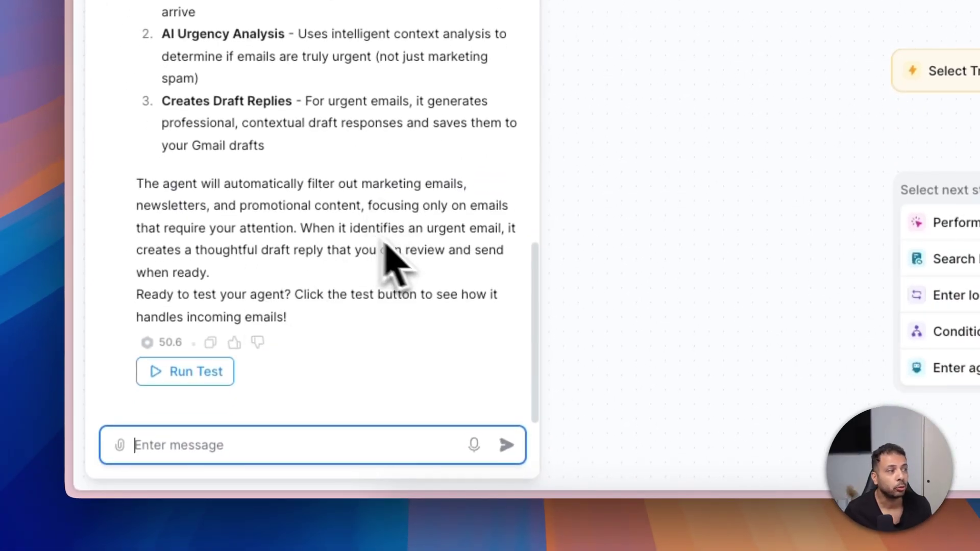
- Start a test run and open the Email Received trigger's Gmail and filter settings
left_click(196, 378)
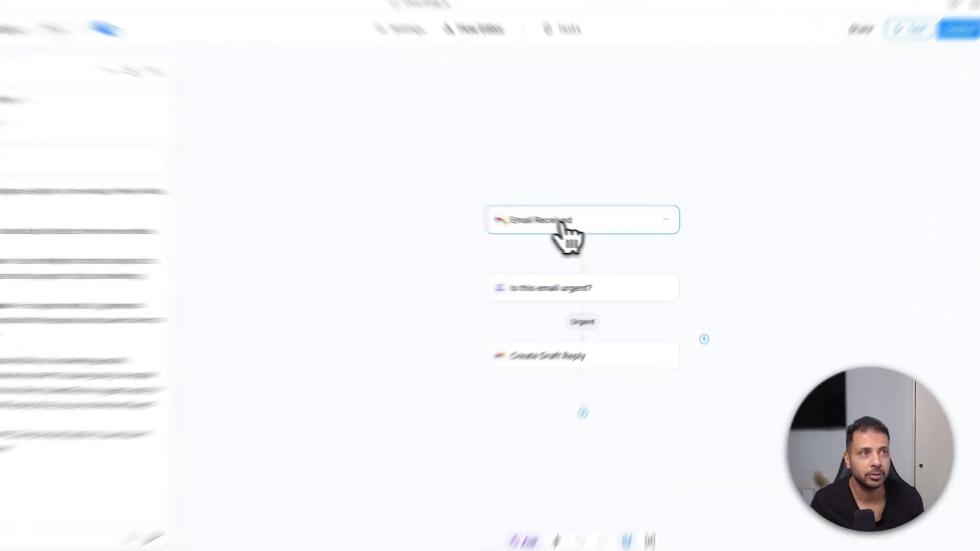
left_click(592, 233)
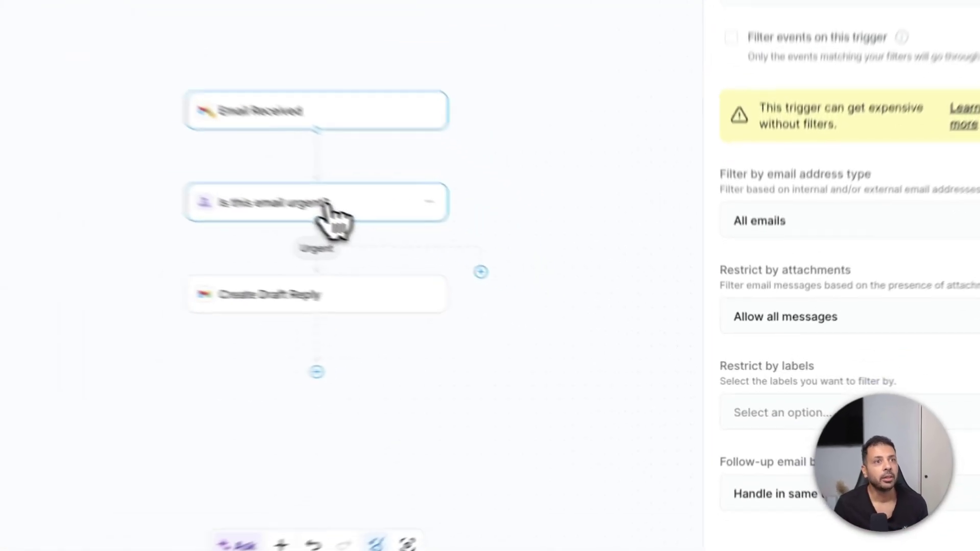
- Inspect the 'Is this email urgent?' step's Claude 4 Sonnet model and Urgent criteria
left_click(523, 284)
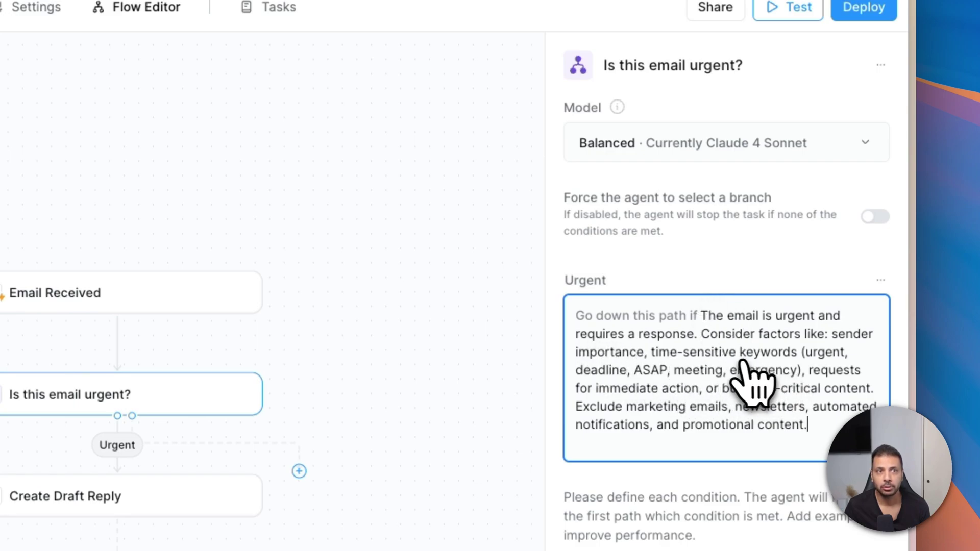
scroll(784, 424, "down", 1)
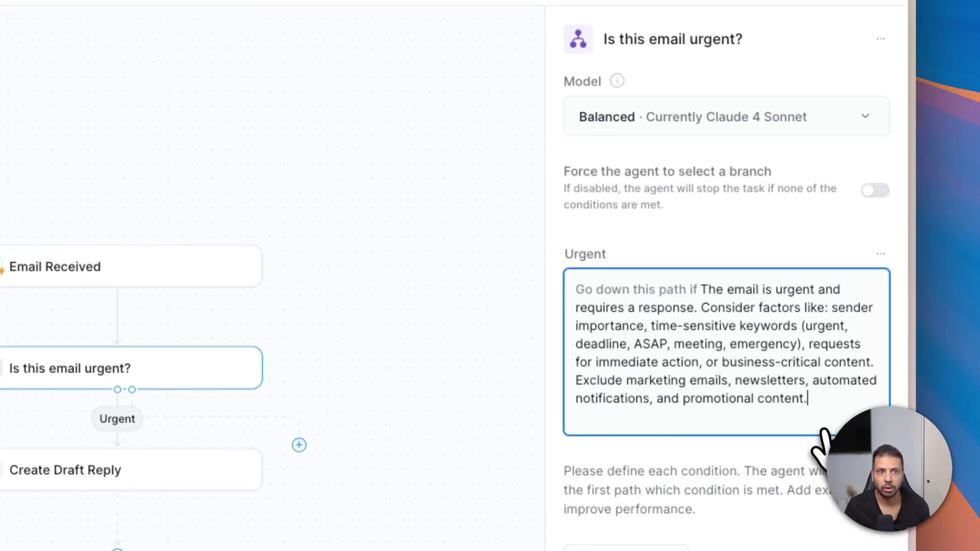
left_click(792, 125)
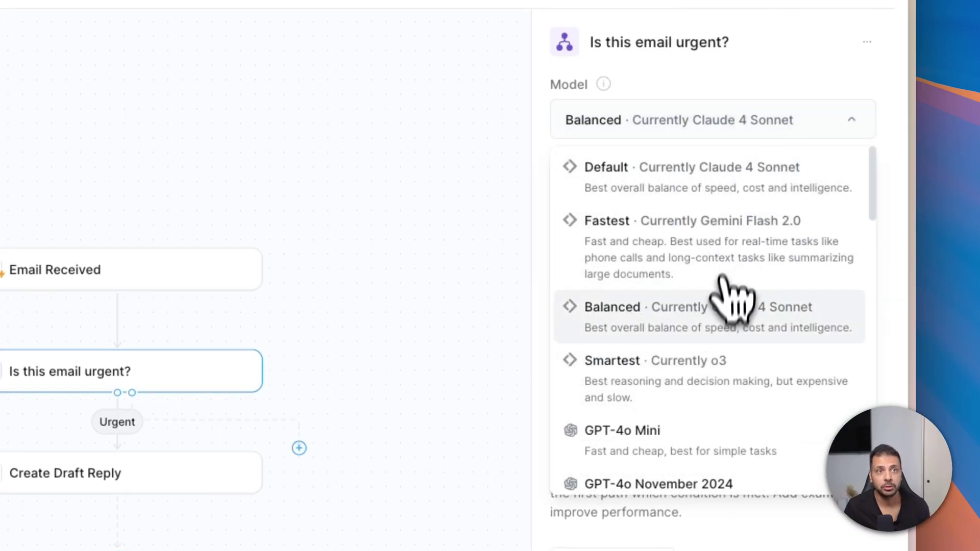
scroll(746, 349, "down", 2)
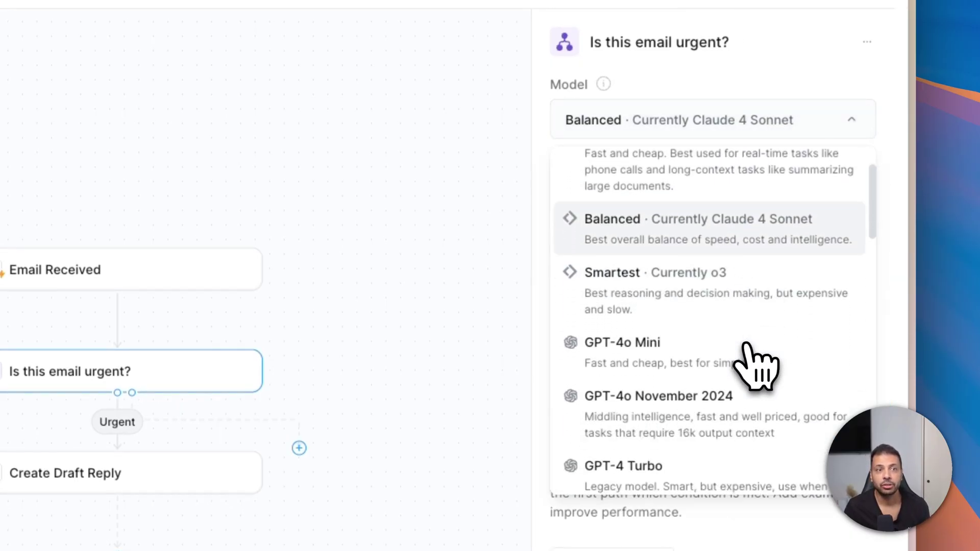
scroll(746, 353, "down", 2)
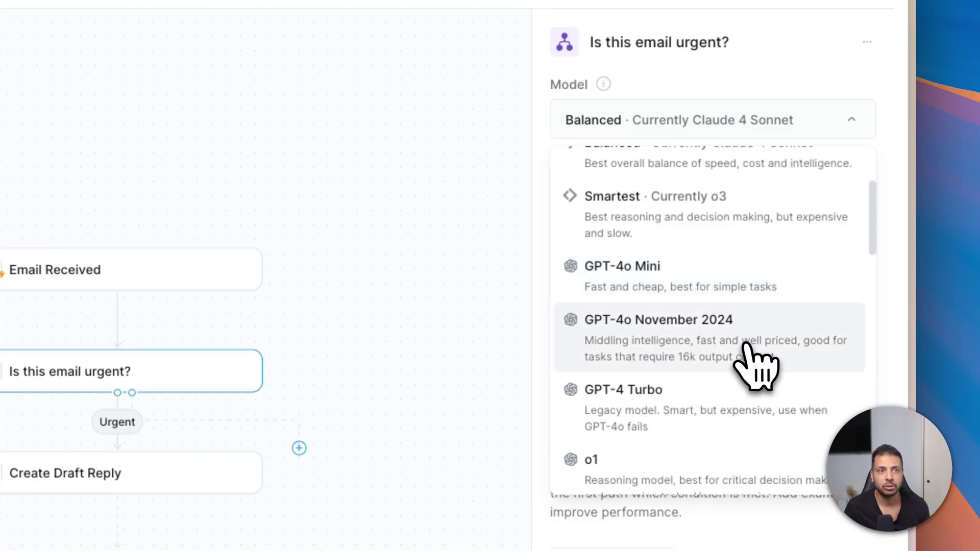
scroll(747, 352, "down", 8)
scroll(747, 352, "up", 10)
scroll(746, 352, "up", 1)
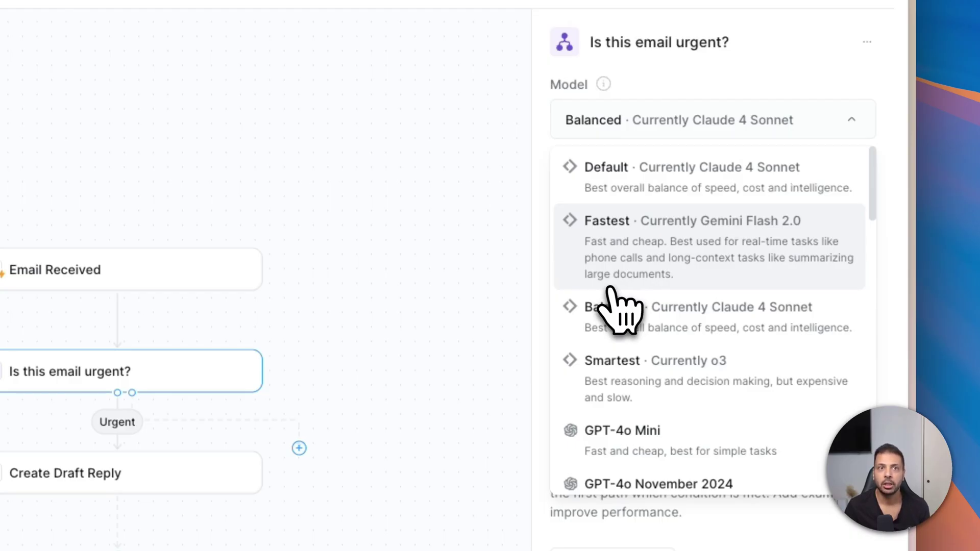
scroll(658, 388, "down", 6)
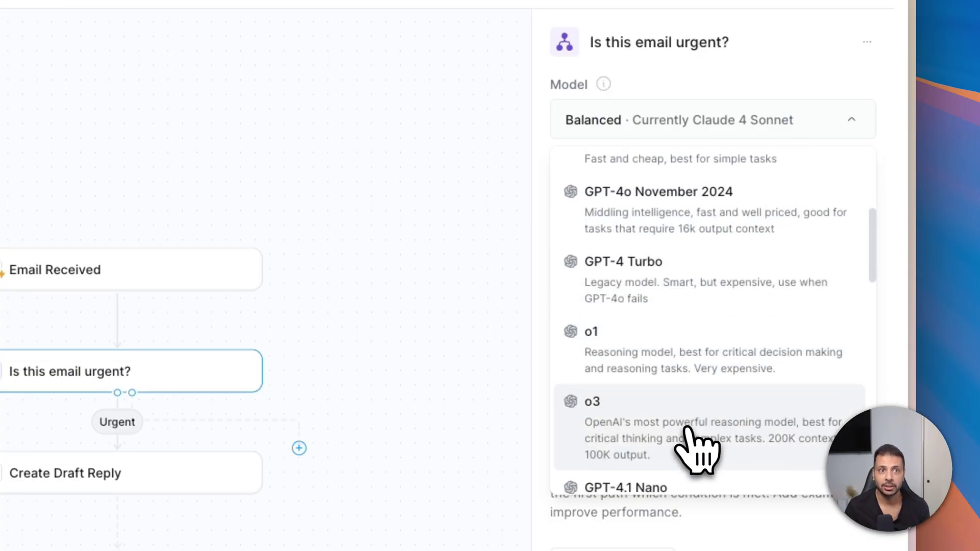
scroll(689, 430, "up", 6)
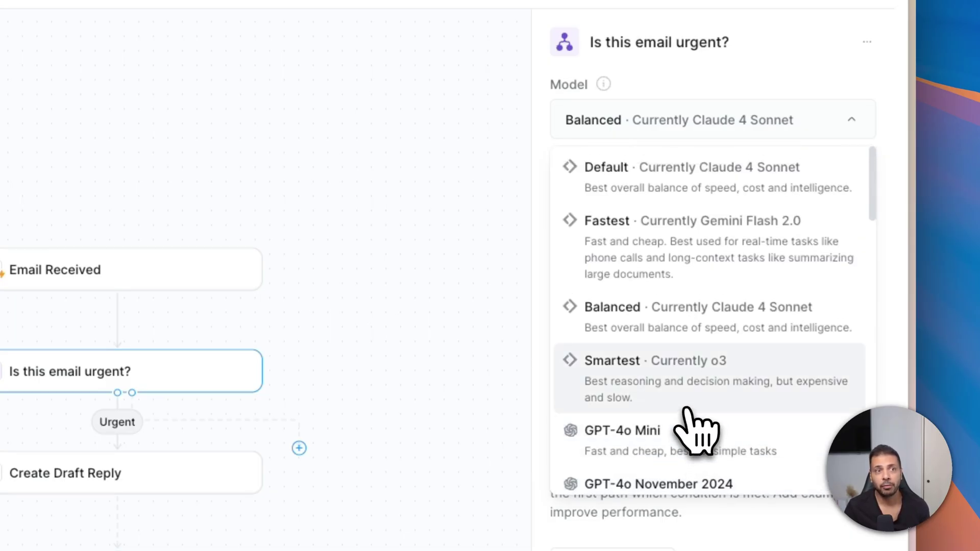
scroll(707, 427, "down", 1)
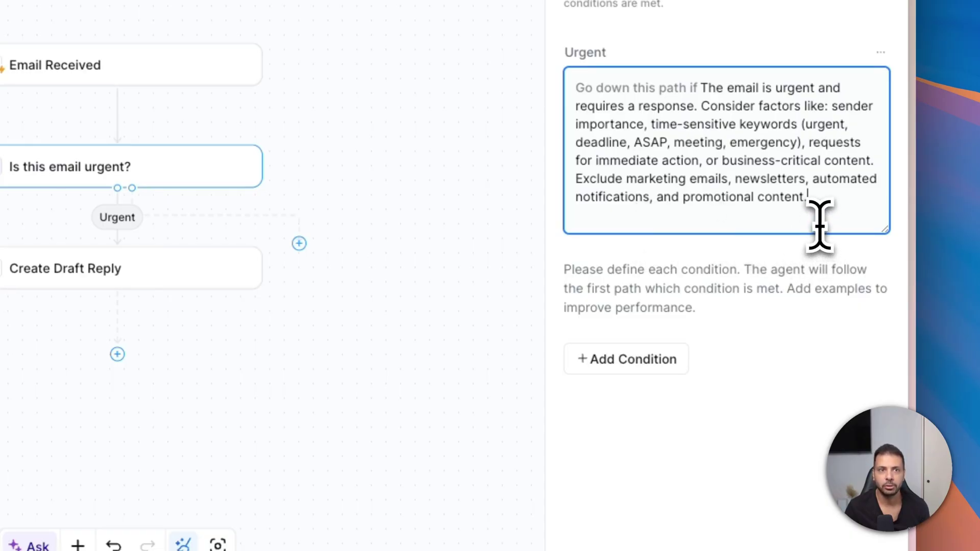
- Open Create Draft Reply and browse its model list, currently Default · Claude 4 Sonnet
left_click(64, 274)
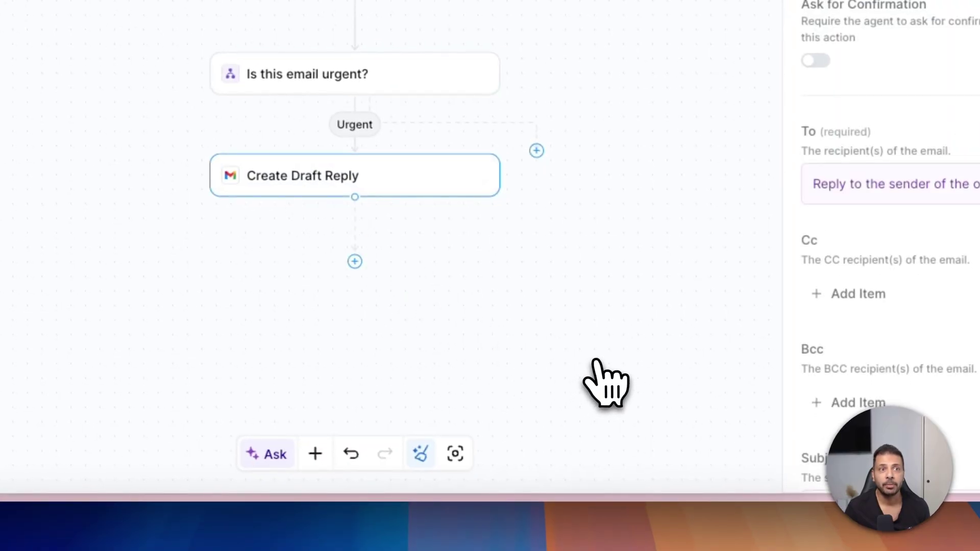
left_click(773, 215)
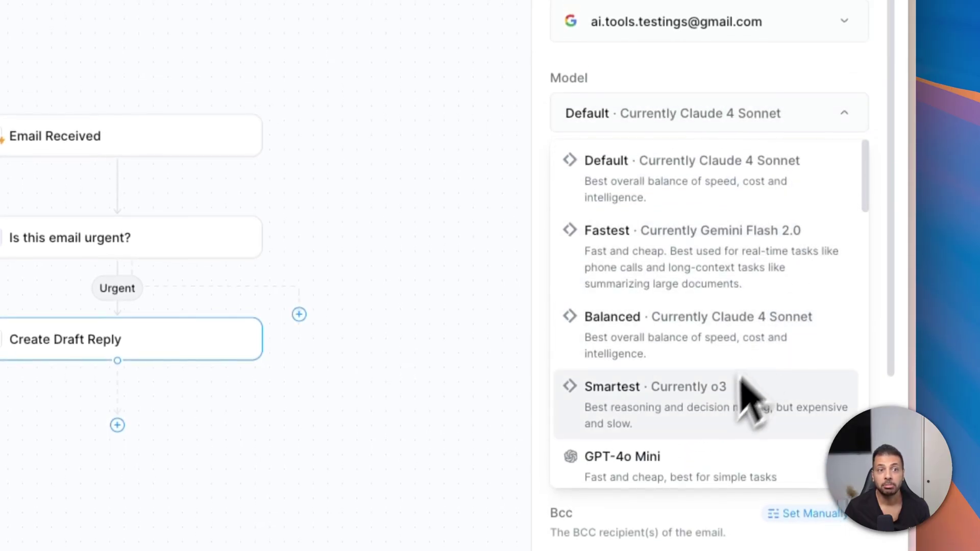
scroll(711, 444, "down", 3)
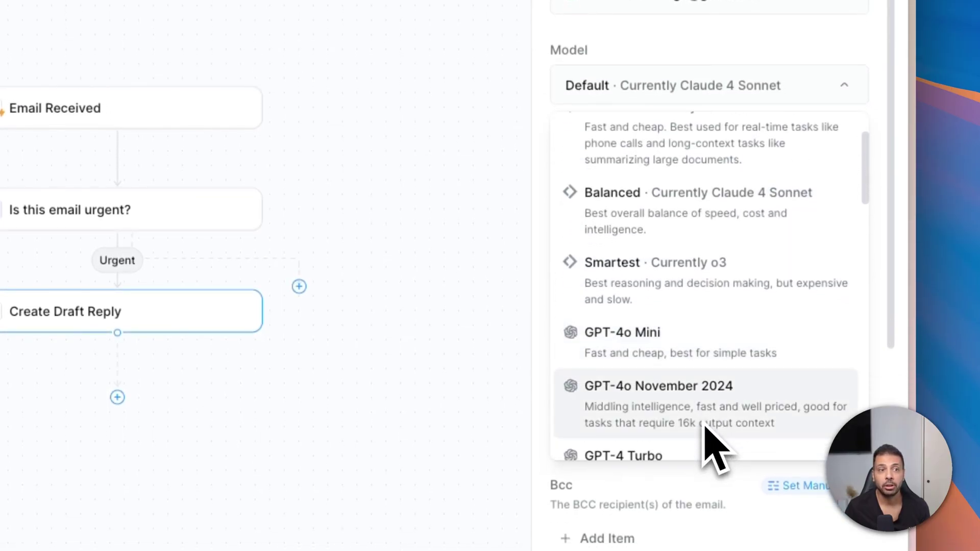
scroll(711, 444, "down", 7)
scroll(712, 449, "up", 3)
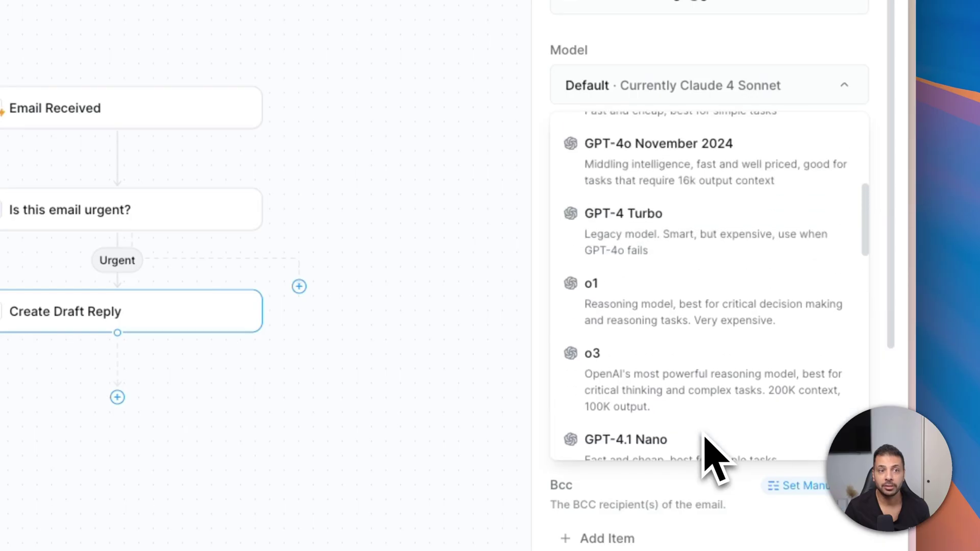
scroll(712, 449, "up", 3)
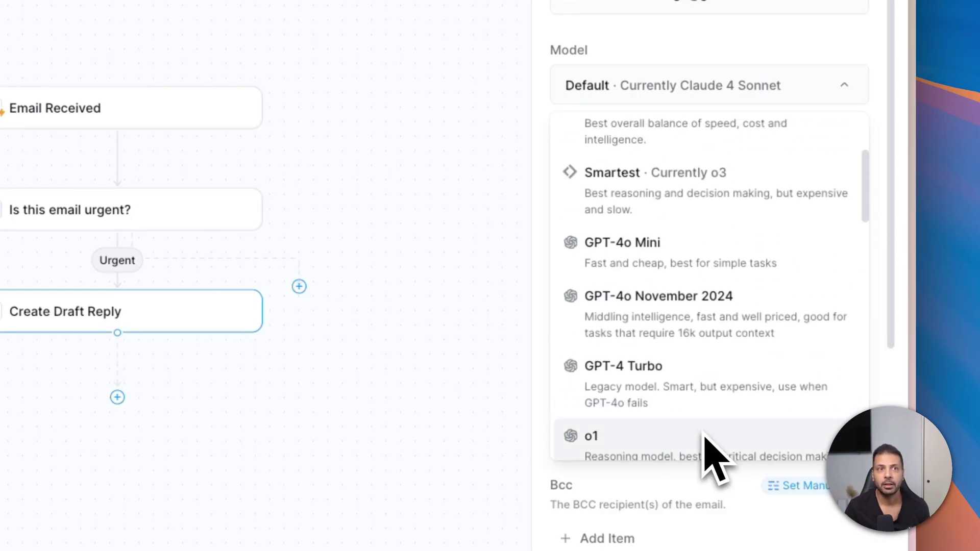
left_click(704, 435)
scroll(700, 367, "down", 10)
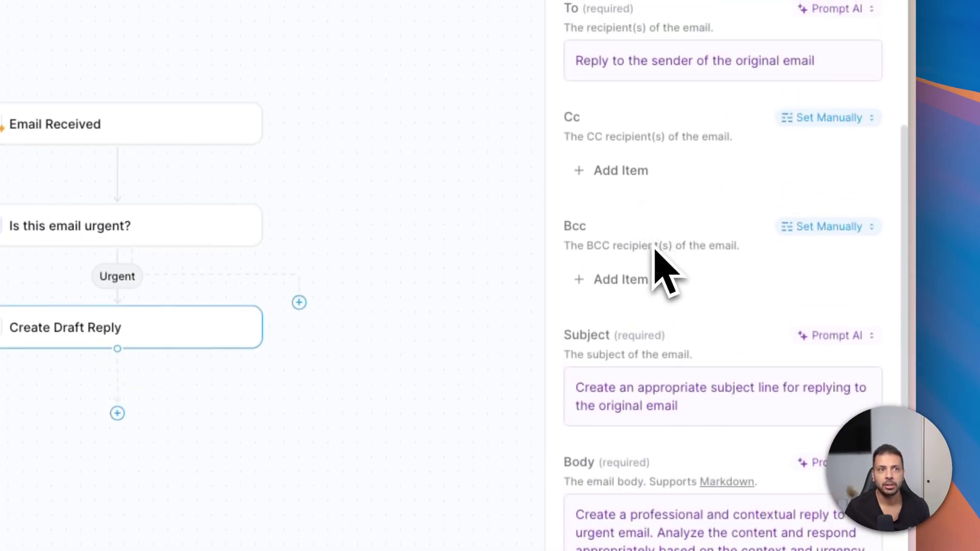
scroll(673, 296, "down", 3)
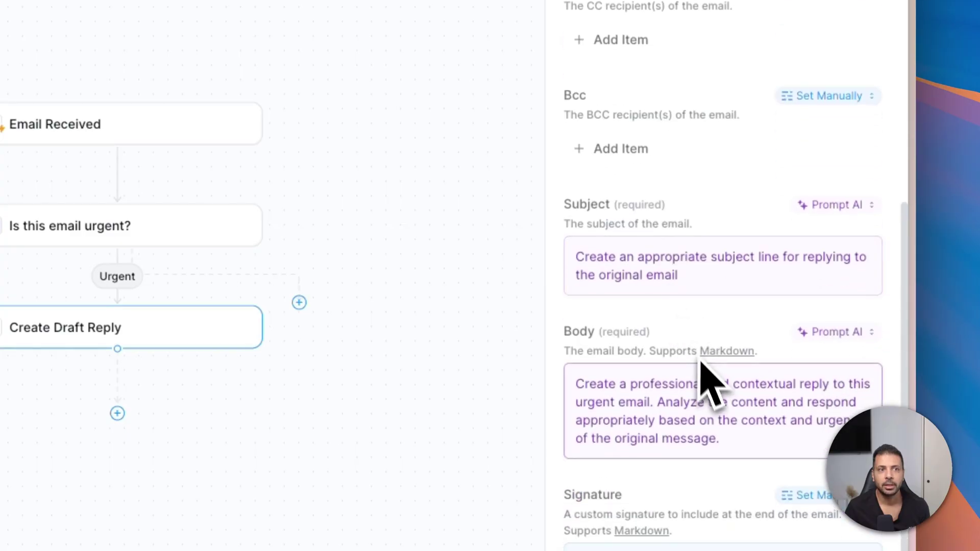
scroll(684, 357, "down", 2)
scroll(684, 337, "down", 1)
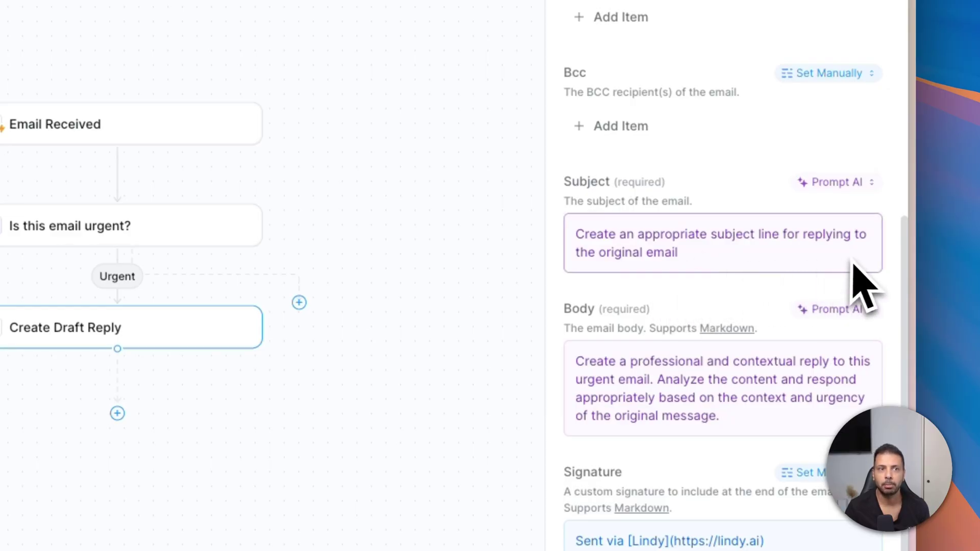
scroll(717, 311, "down", 2)
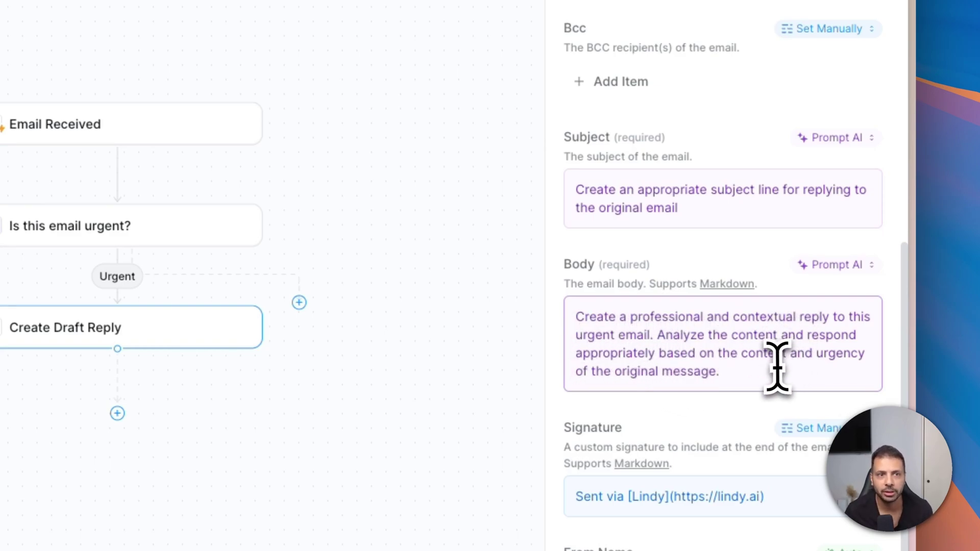
left_click(745, 369)
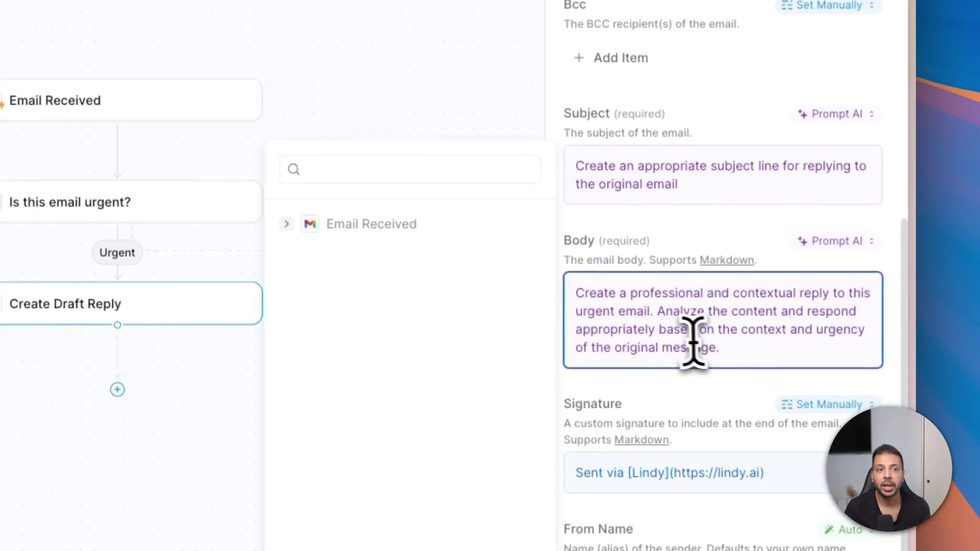
left_click(727, 198)
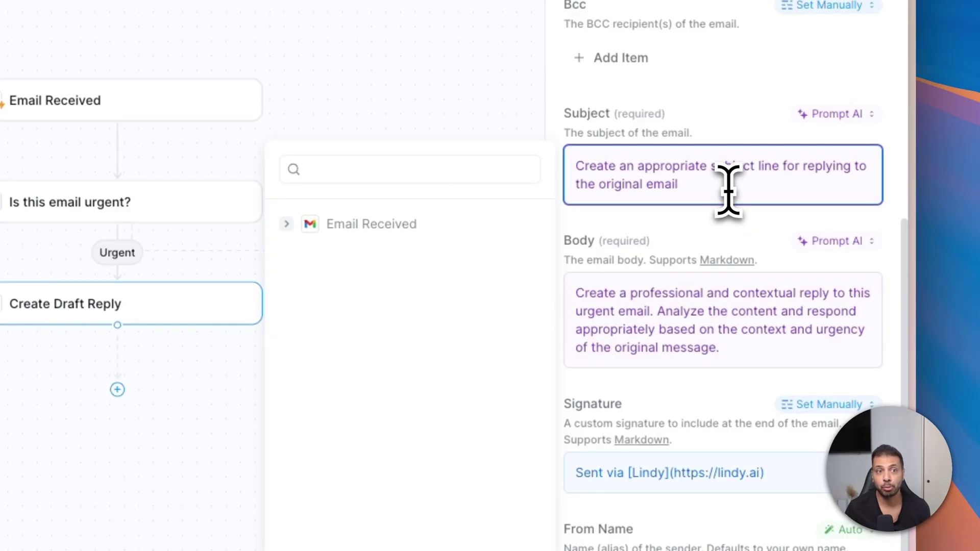
left_click(735, 347)
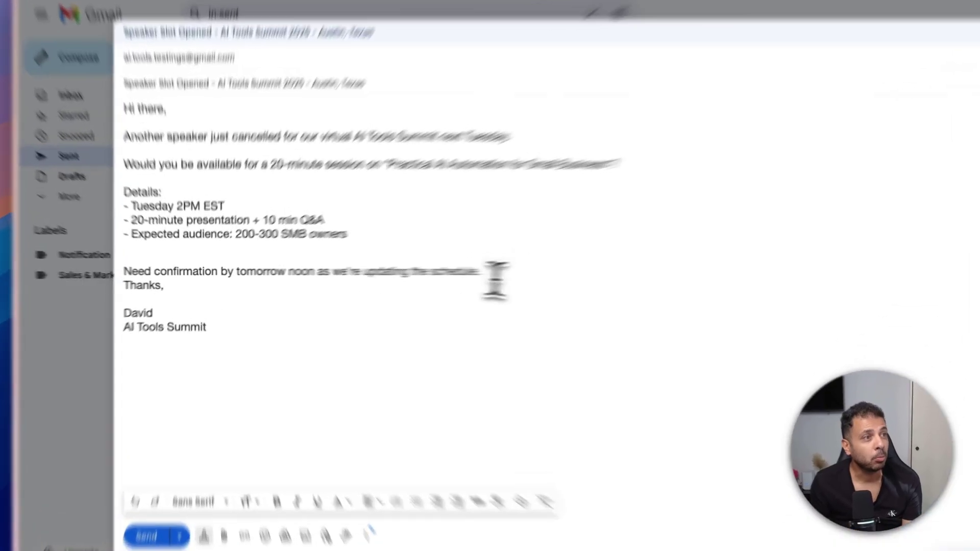
- Highlight the tomorrow-noon confirmation deadline sentence in the test email, then clear the selection
left_click_drag(173, 284, 213, 287)
left_click(403, 273)
triple_click(149, 270)
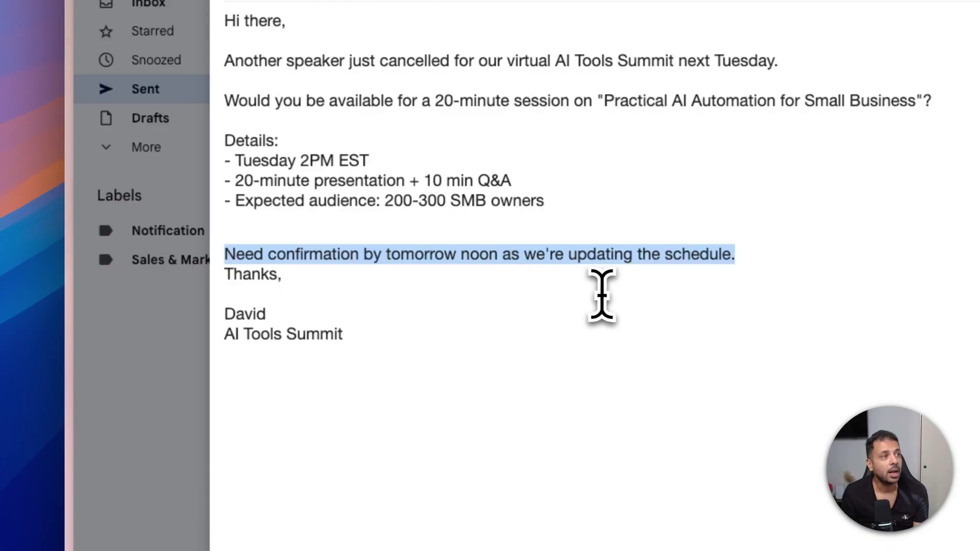
left_click(747, 255)
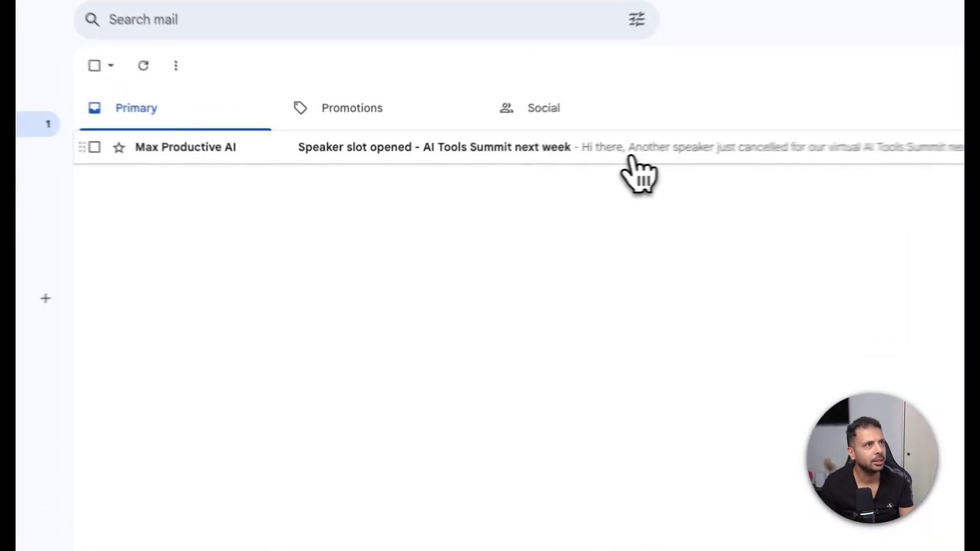
- Open the 'Speaker slot opened - AI Tools Summit next week' email in the inbox
left_click(505, 166)
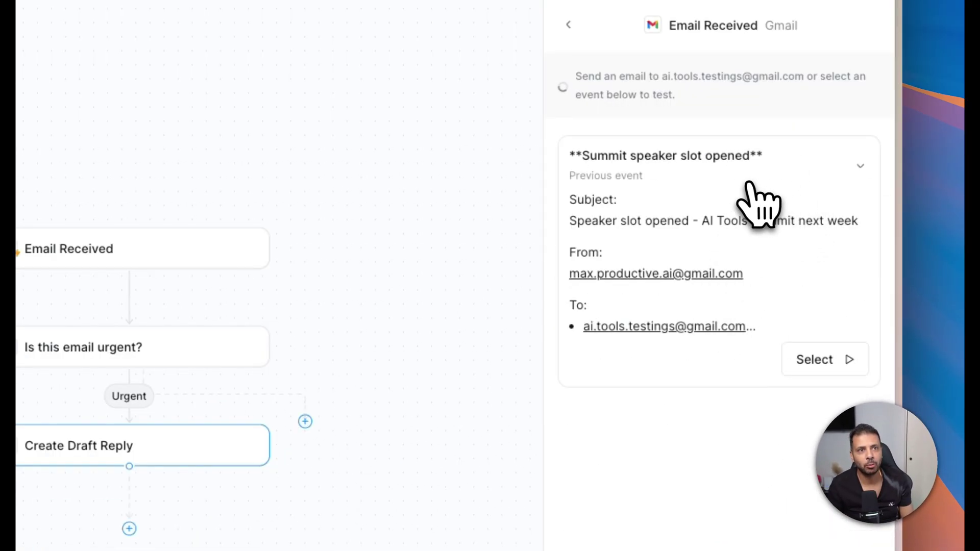
- Test the agent on the Summit speaker-slot email and read the expanded draft reply
left_click(814, 363)
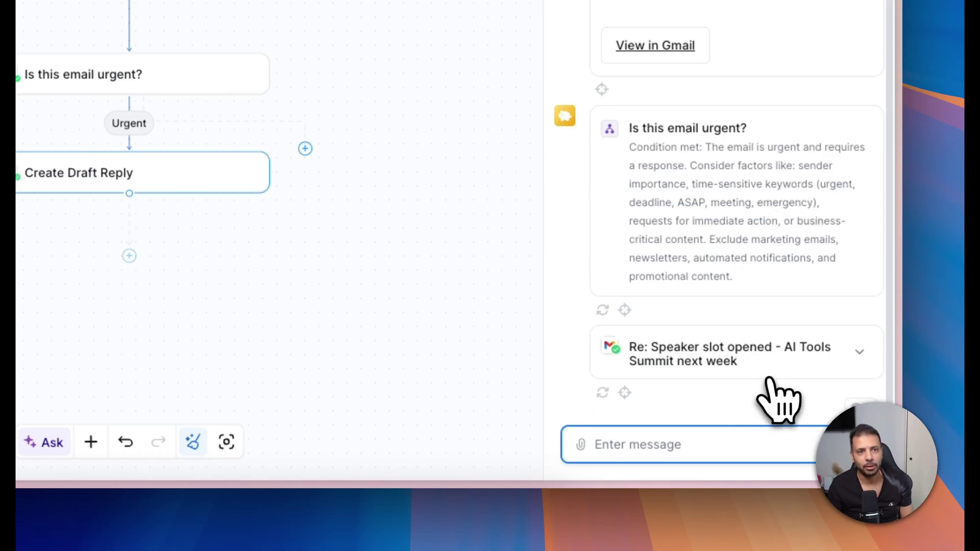
left_click(831, 359)
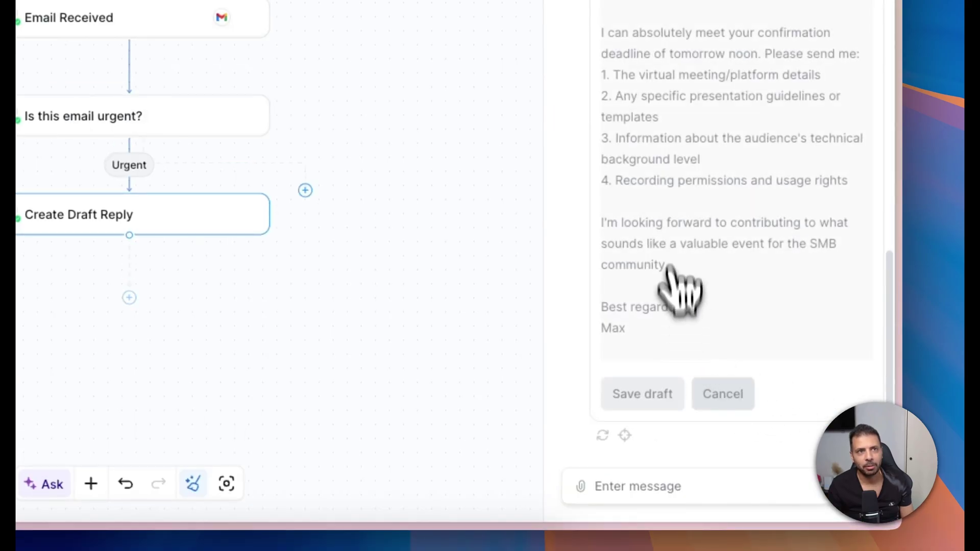
scroll(684, 210, "up", 10)
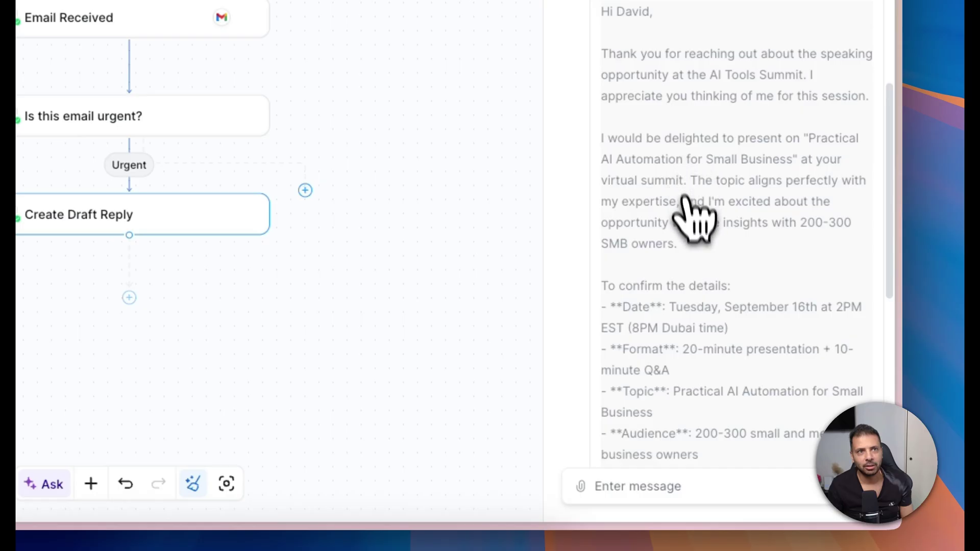
scroll(683, 255, "down", 1)
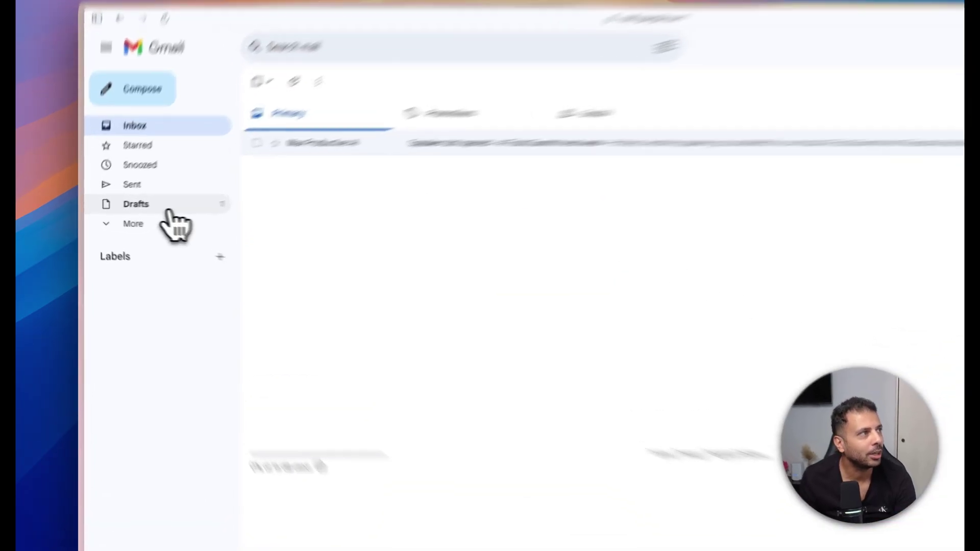
- Open the 'Re: Speaker slot opened' draft in Gmail Drafts and read it through
left_click(142, 211)
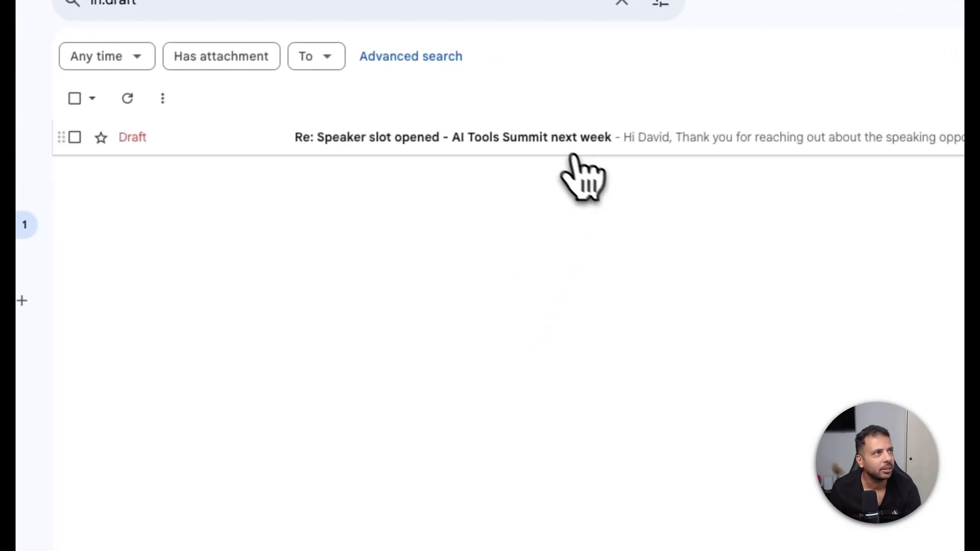
left_click(525, 137)
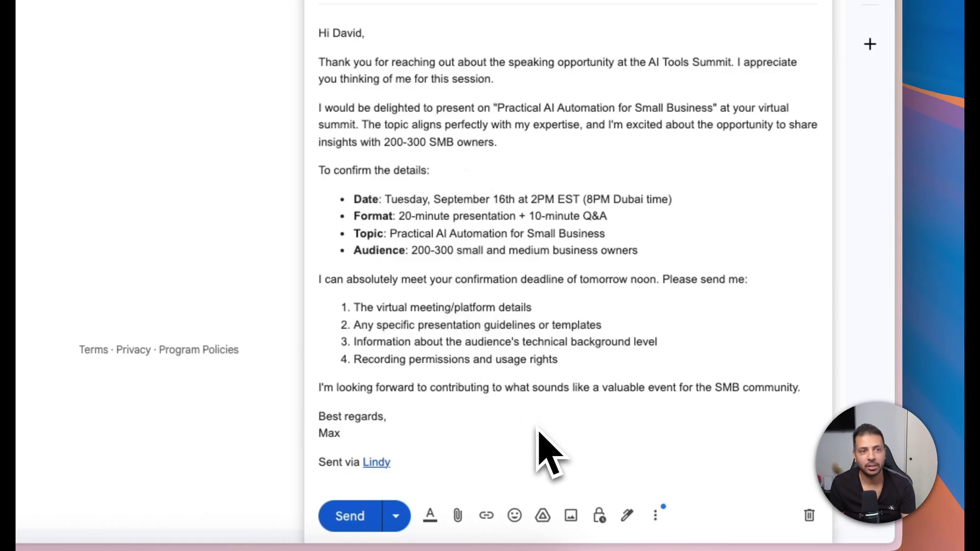
scroll(561, 409, "up", 1)
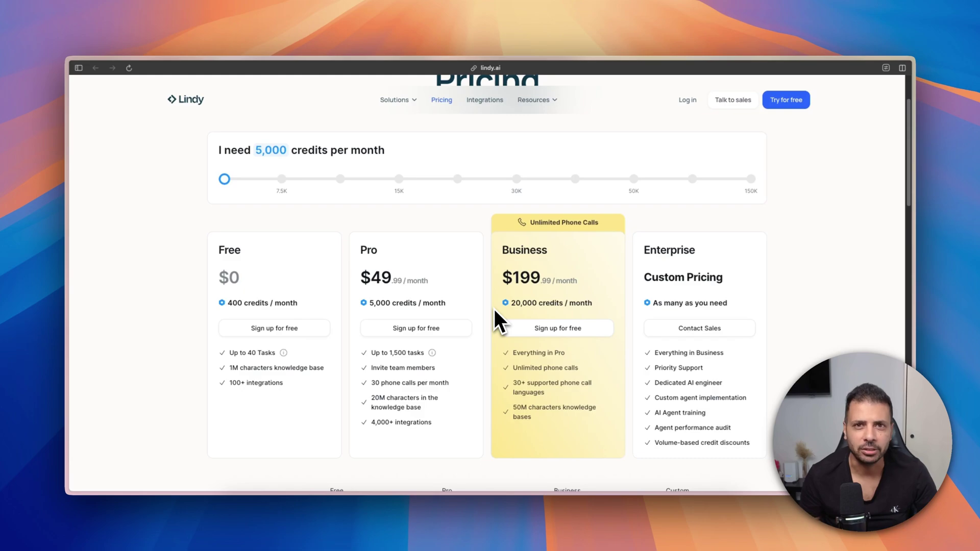
key("super+s")
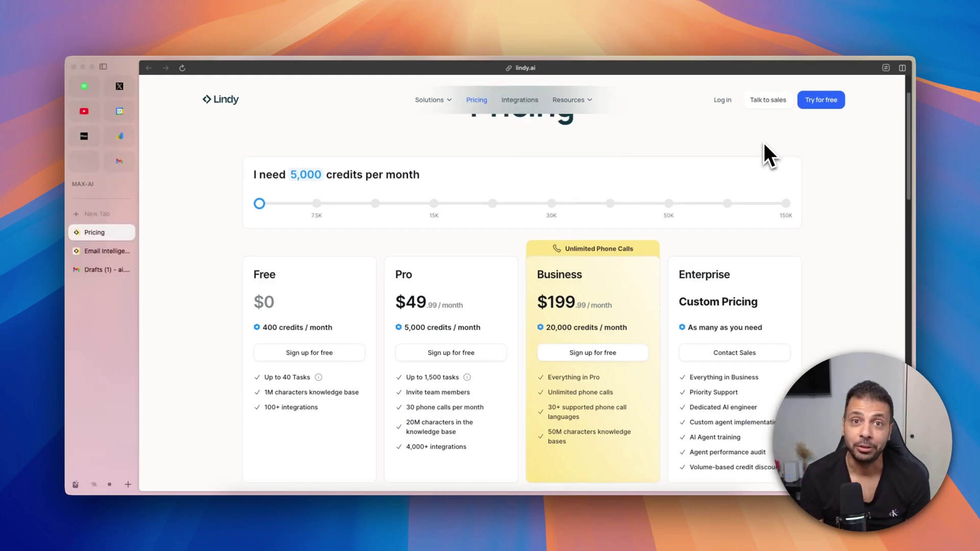